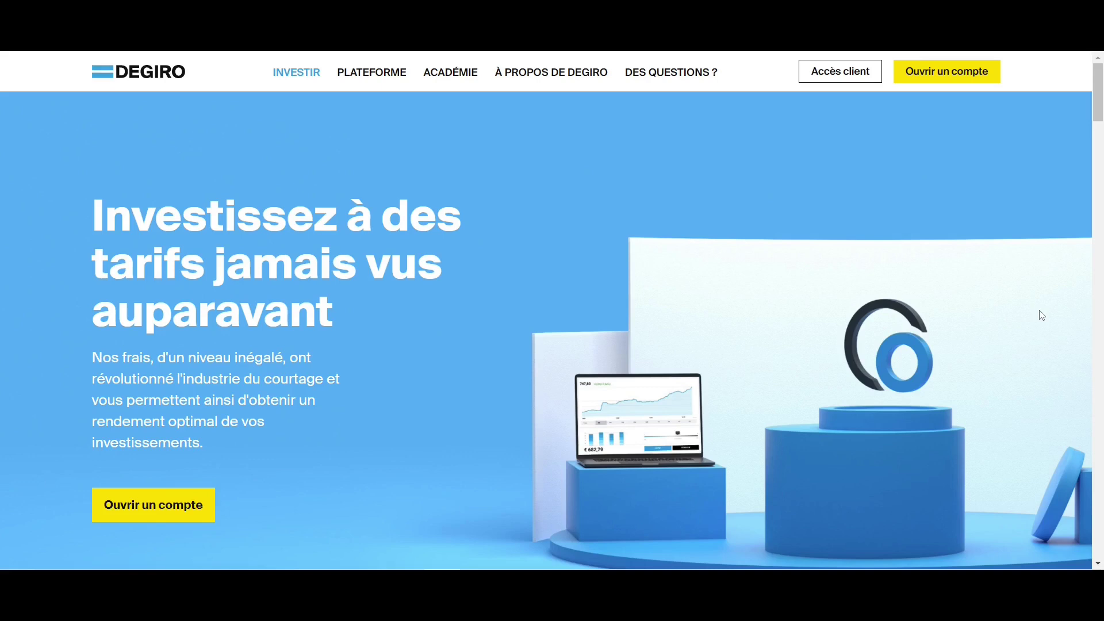
# - Examine the DEGIRO fee comparison for stocks against competing brokers
pyautogui.scroll(-12, 1041, 315)
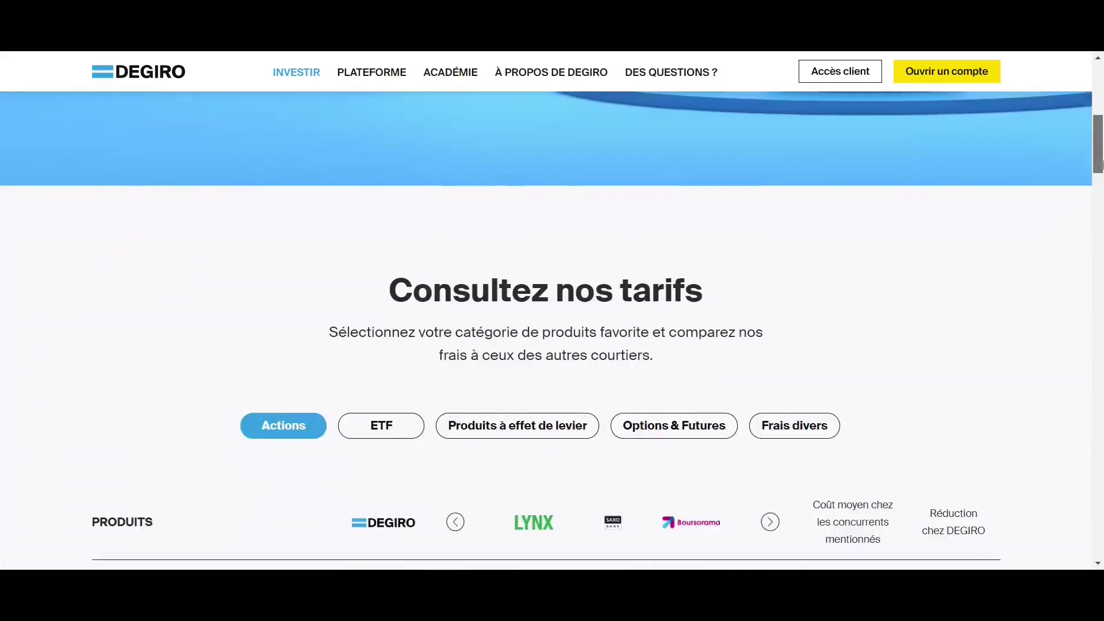
pyautogui.scroll(1, 1100, 198)
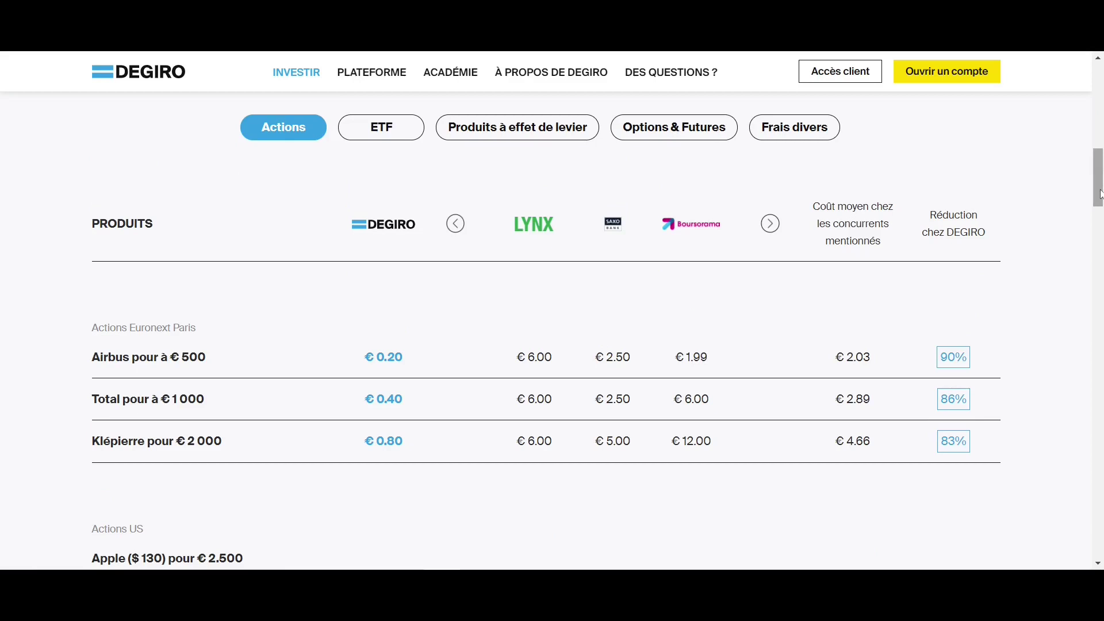
pyautogui.moveTo(1099, 194); pyautogui.dragTo(1100, 110)
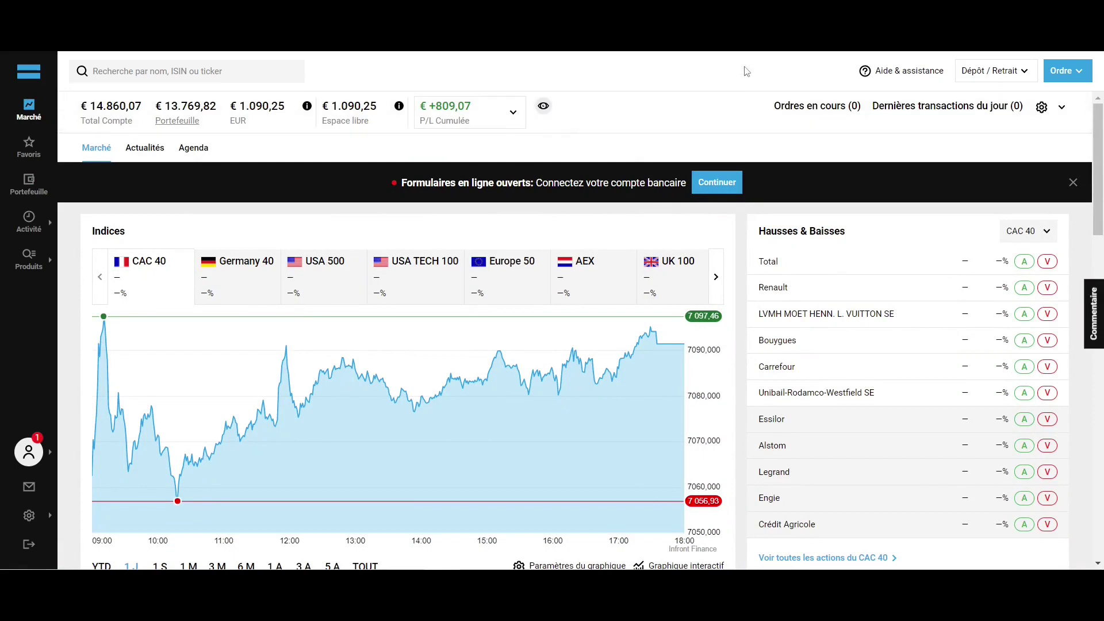
# - Show the available deposit and withdrawal options for the account, and close them again
pyautogui.click(926, 80)
pyautogui.click(985, 76)
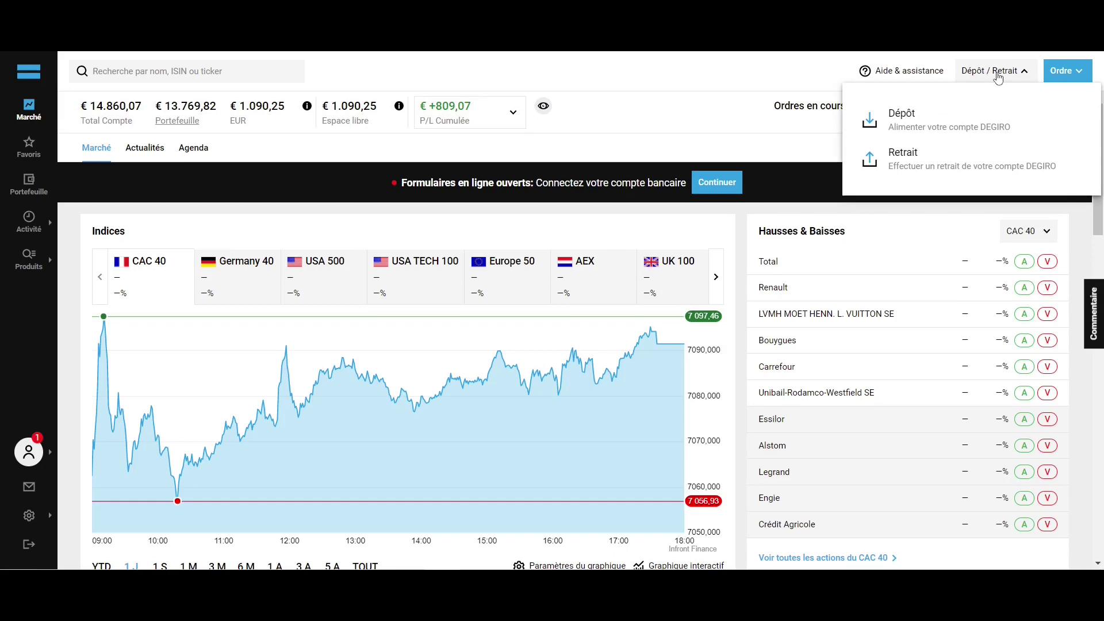
pyautogui.click(998, 76)
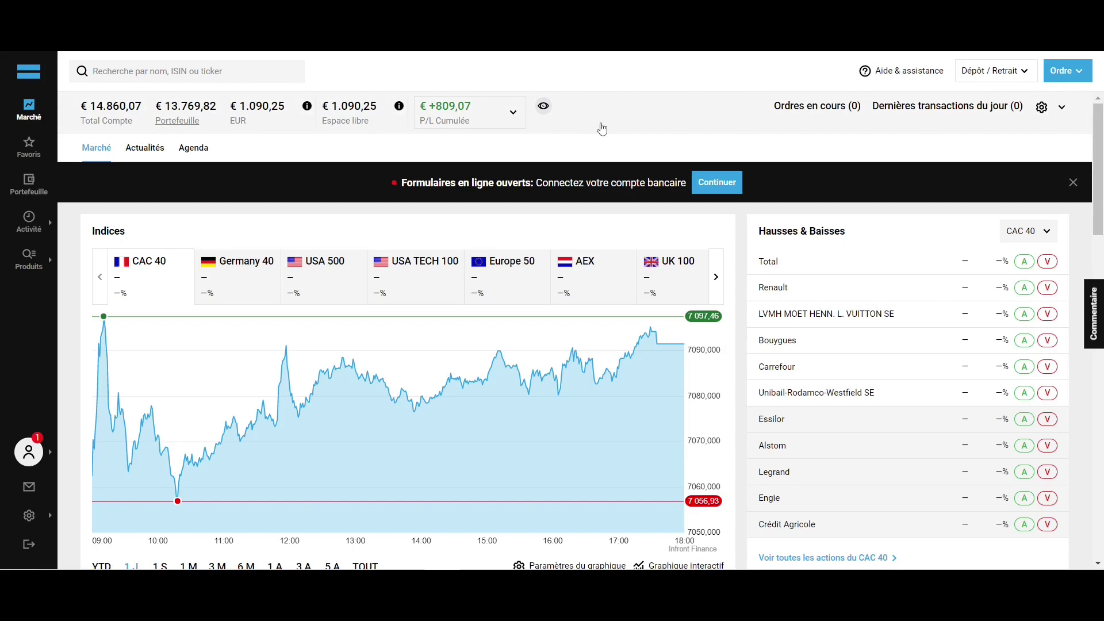
# - Look through the market overview's news and agenda, and review the products saved in the Favoris list
pyautogui.scroll(-5, 736, 235)
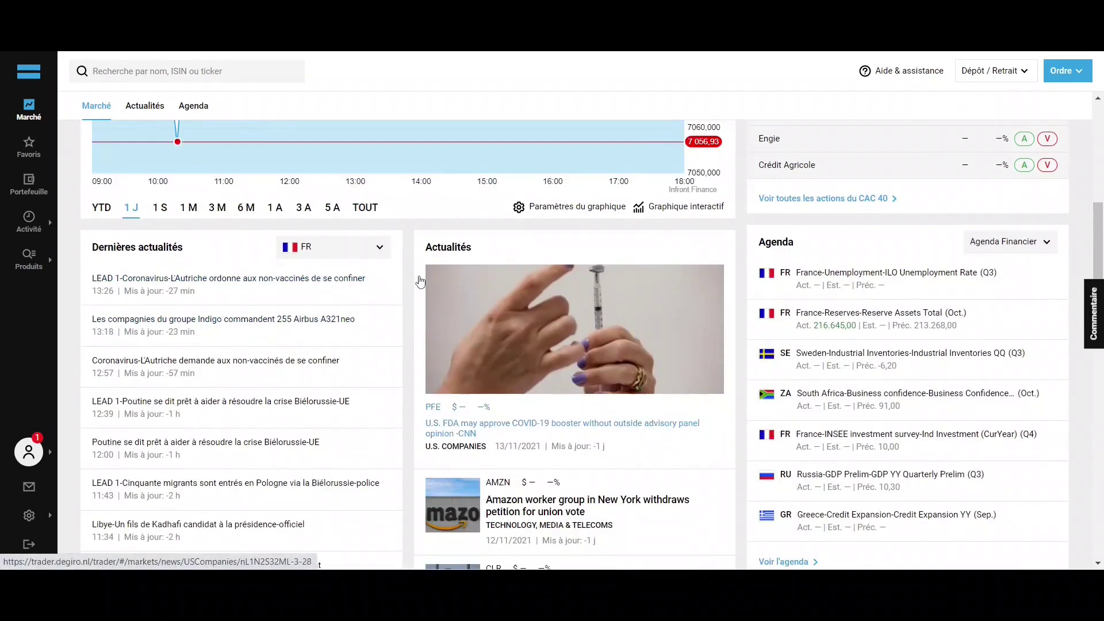
pyautogui.scroll(-4, 417, 277)
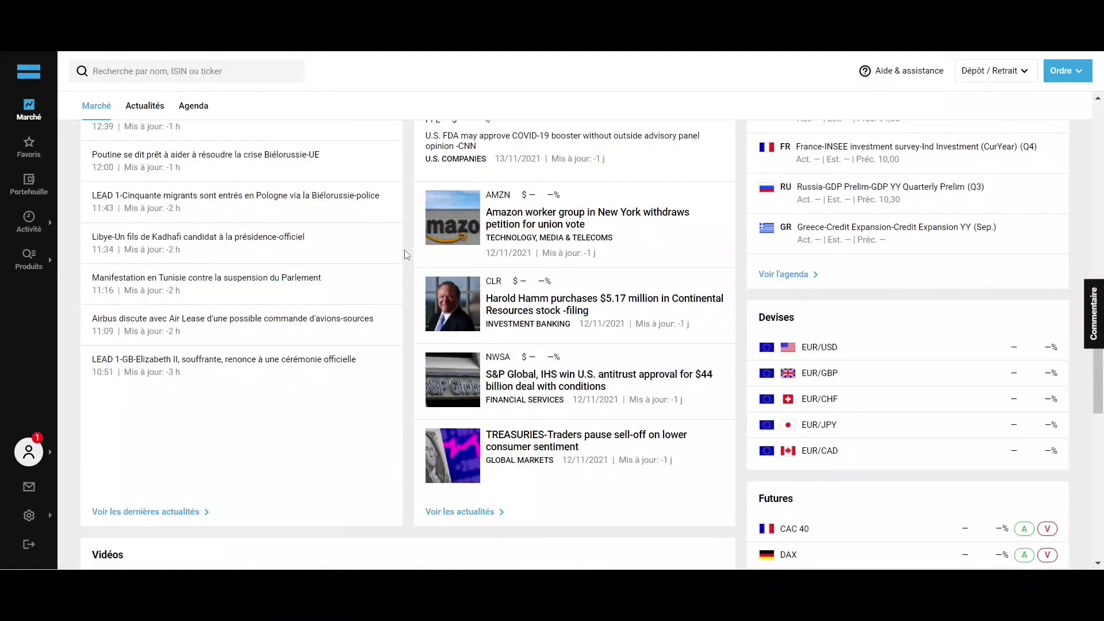
pyautogui.click(29, 147)
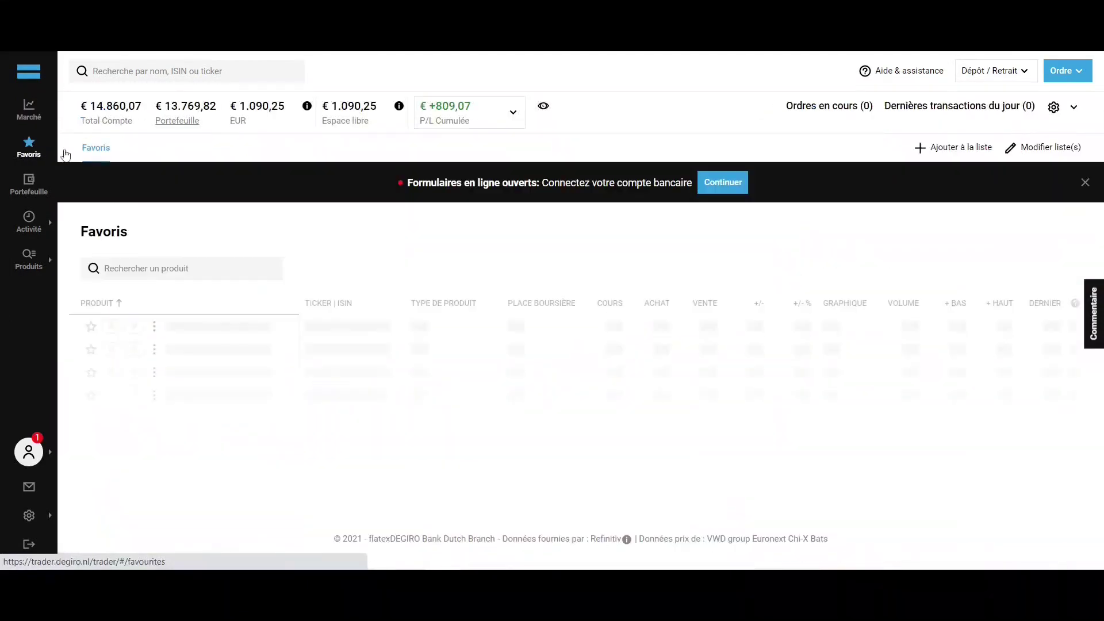
pyautogui.scroll(-3, 315, 224)
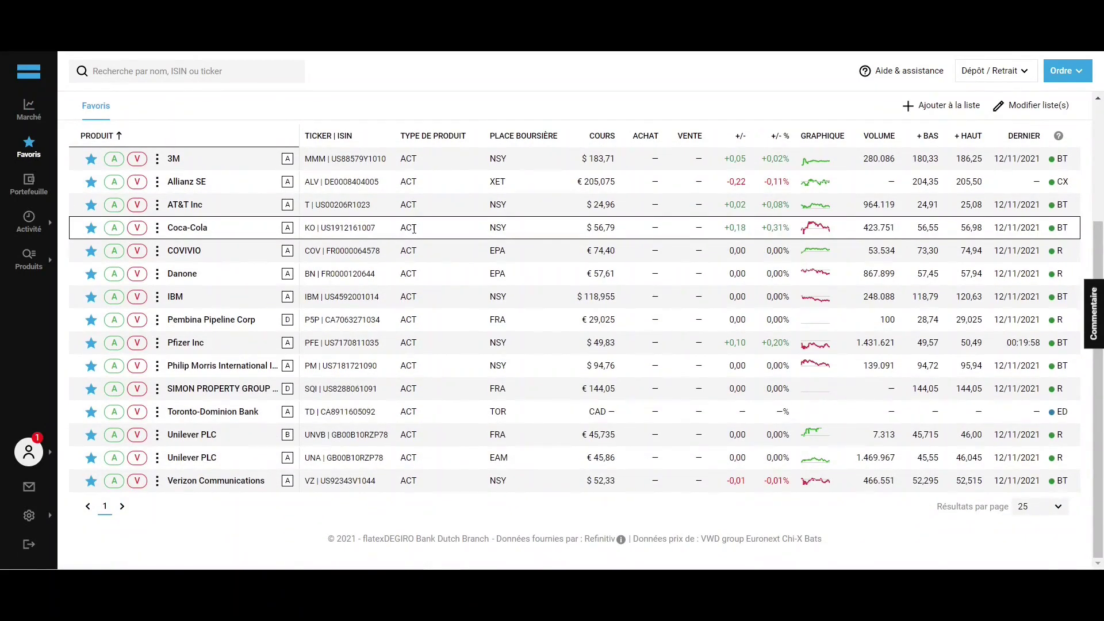
pyautogui.scroll(3, 414, 229)
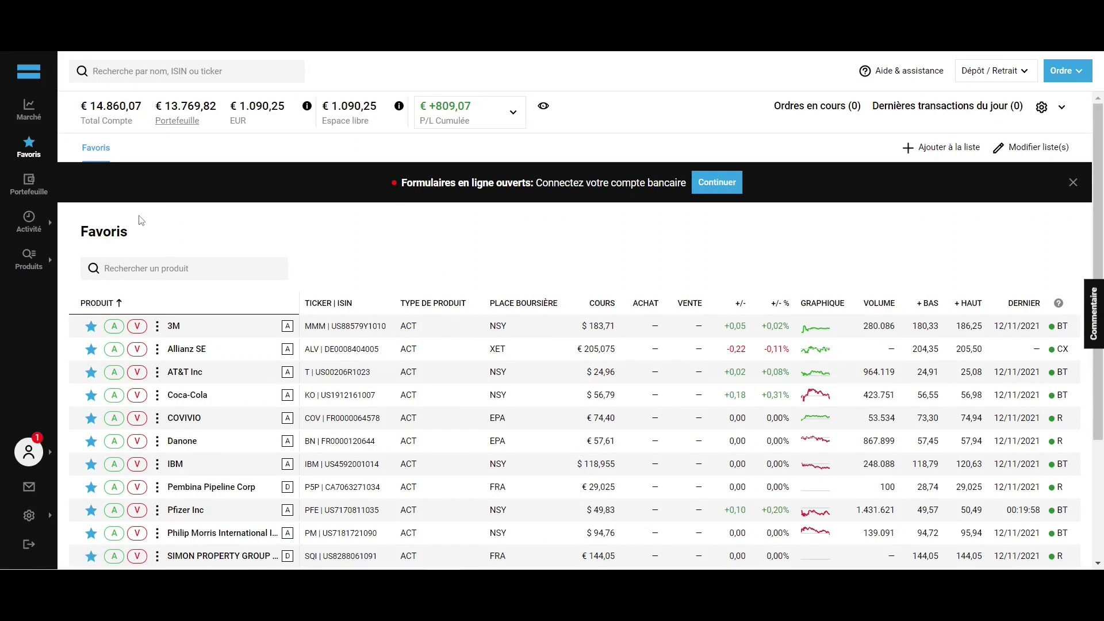
# - List all French stocks from the product catalogue
pyautogui.moveTo(22, 275)
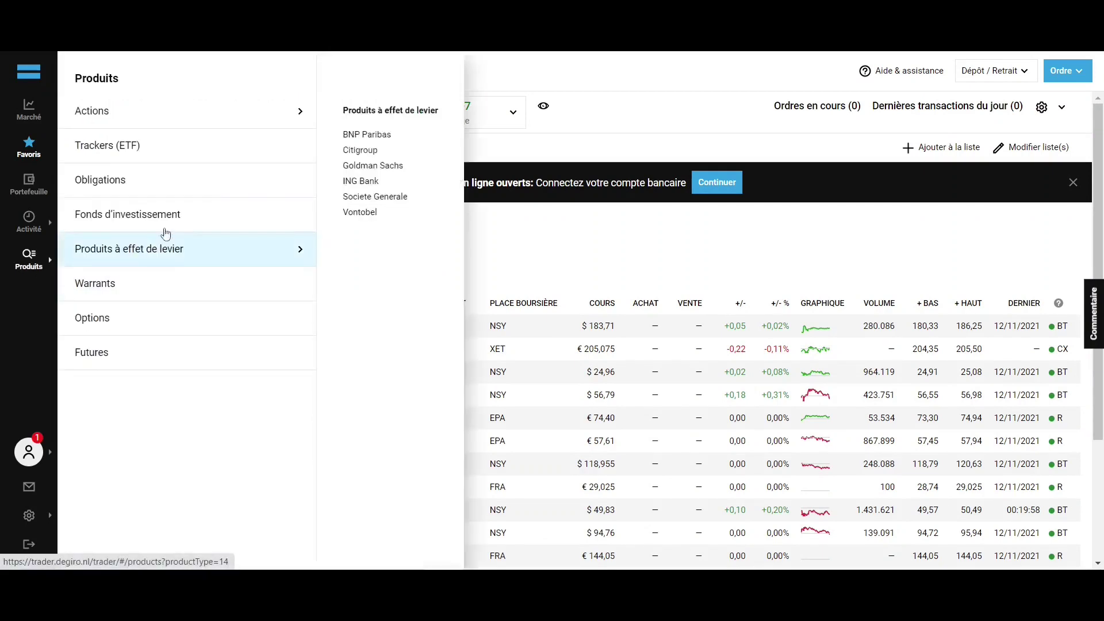
pyautogui.moveTo(198, 114)
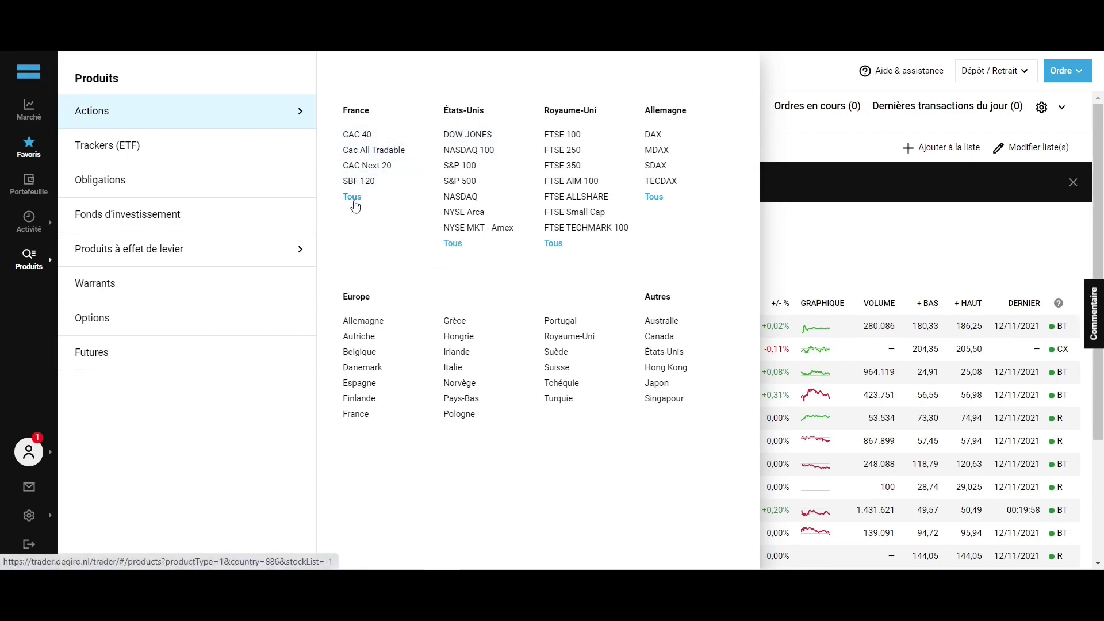
pyautogui.click(352, 198)
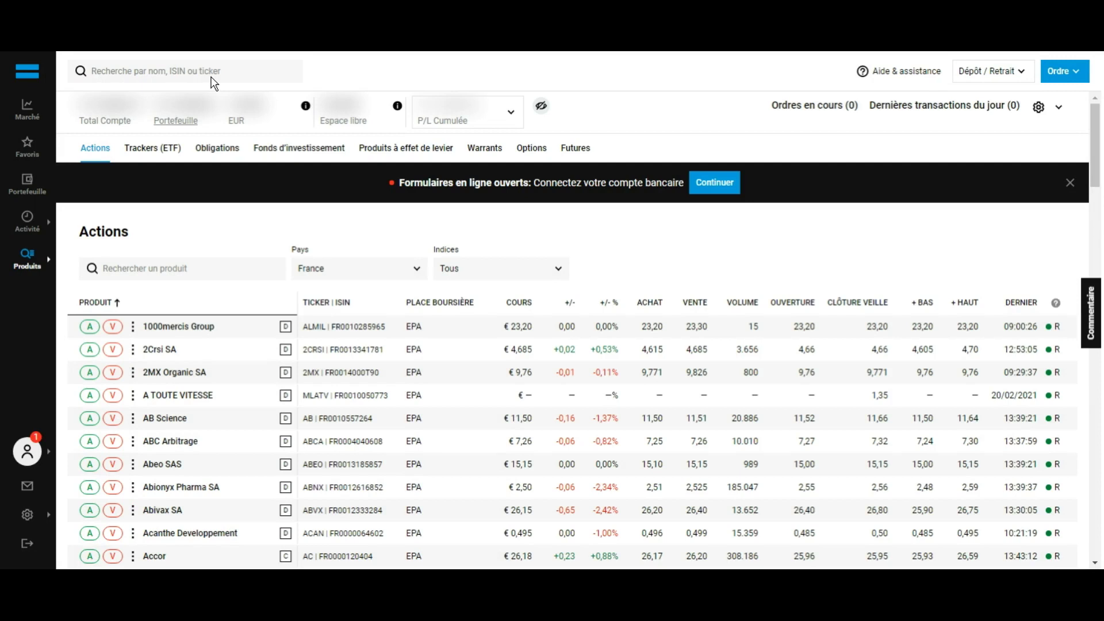
# - Search for CBRE Group and open its USD listing on the New York Stock Exchange
pyautogui.click(189, 78)
pyautogui.write('CBRE Group')
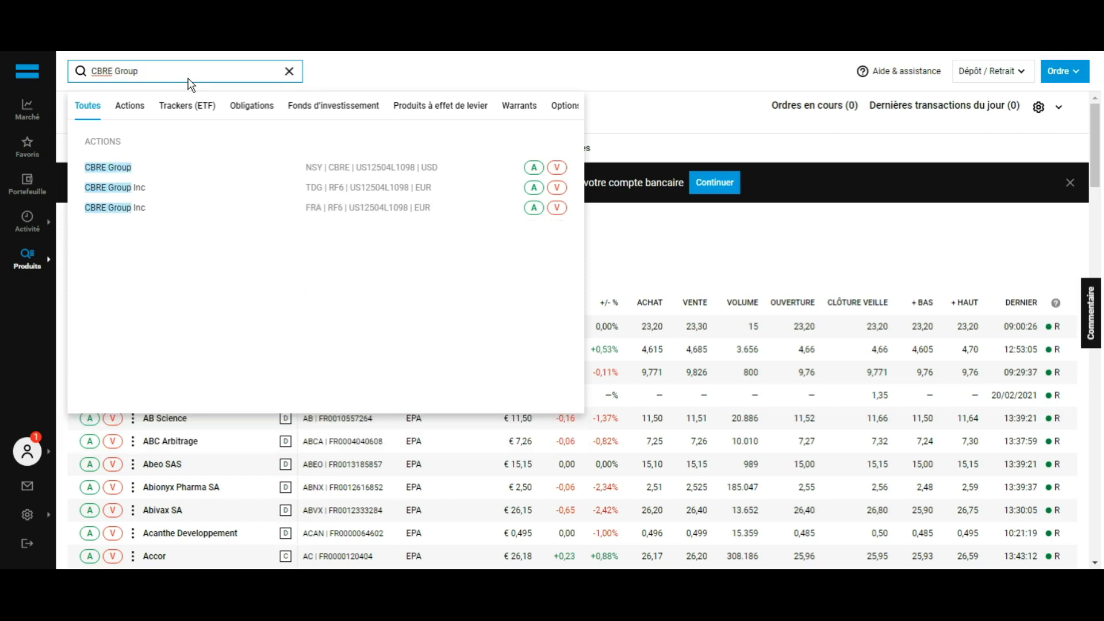
pyautogui.click(195, 175)
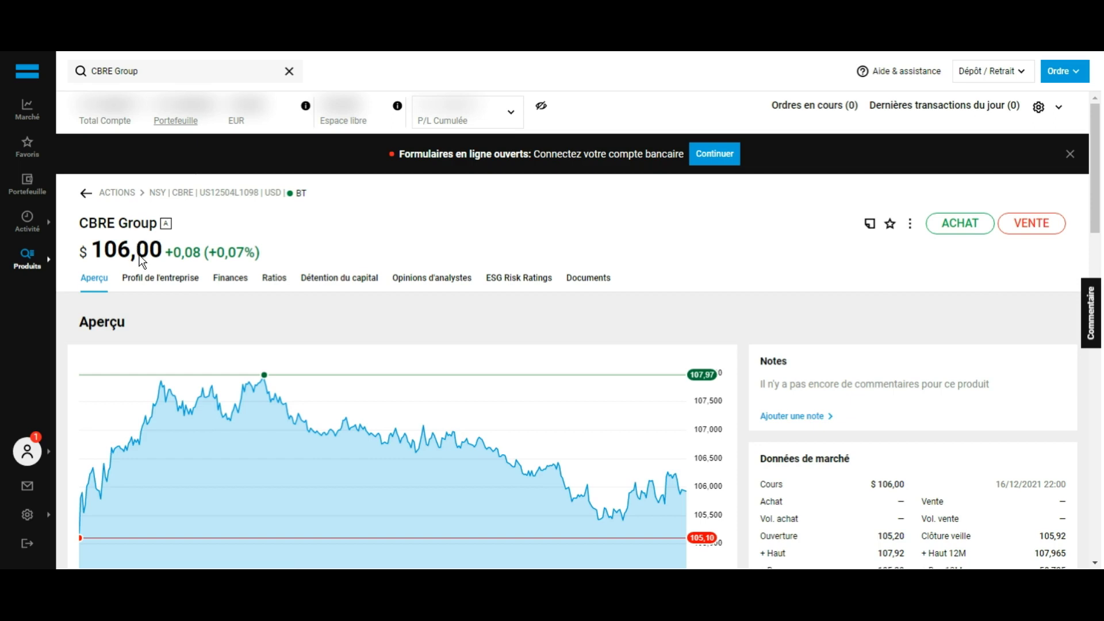
# - Review CBRE Group's price chart, news and annual financial figures, and return to its overview
pyautogui.scroll(-1, 141, 261)
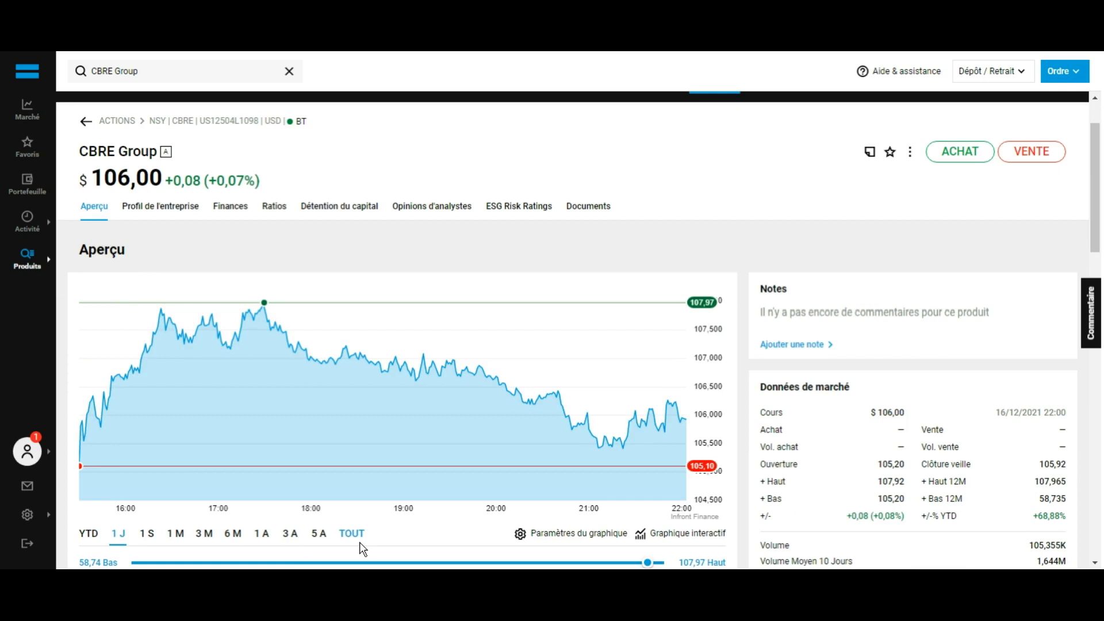
pyautogui.scroll(-4, 362, 549)
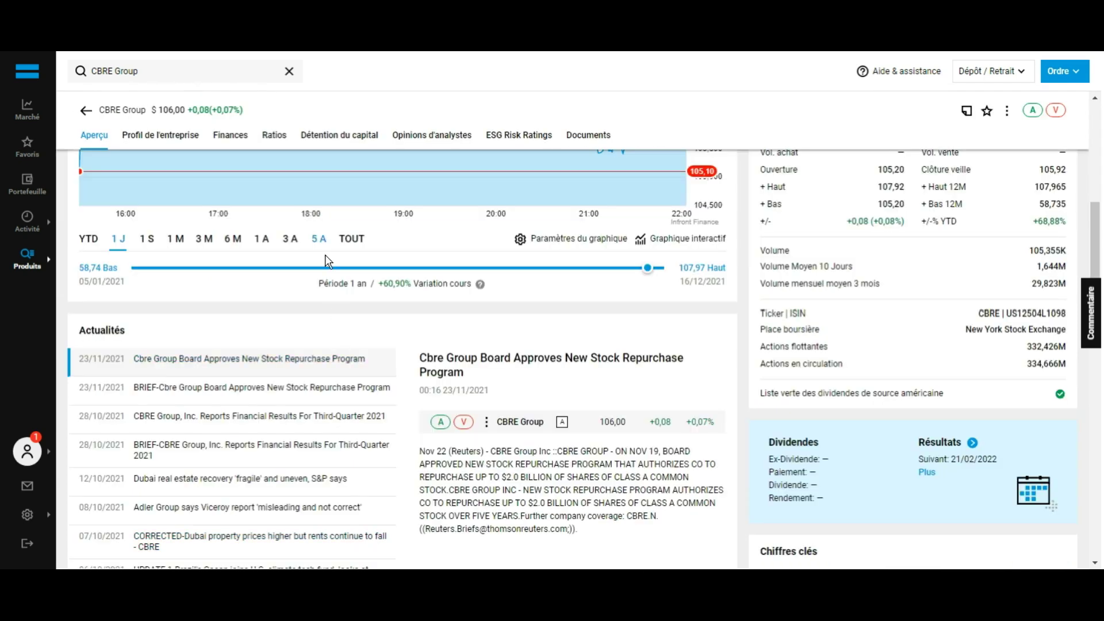
pyautogui.scroll(3, 325, 254)
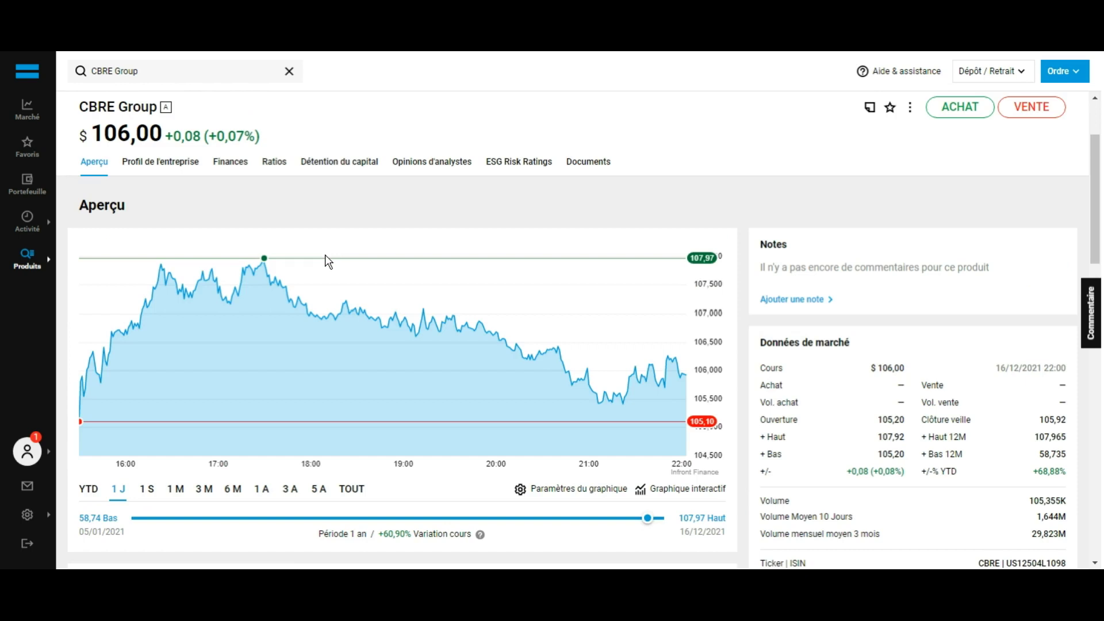
pyautogui.click(233, 168)
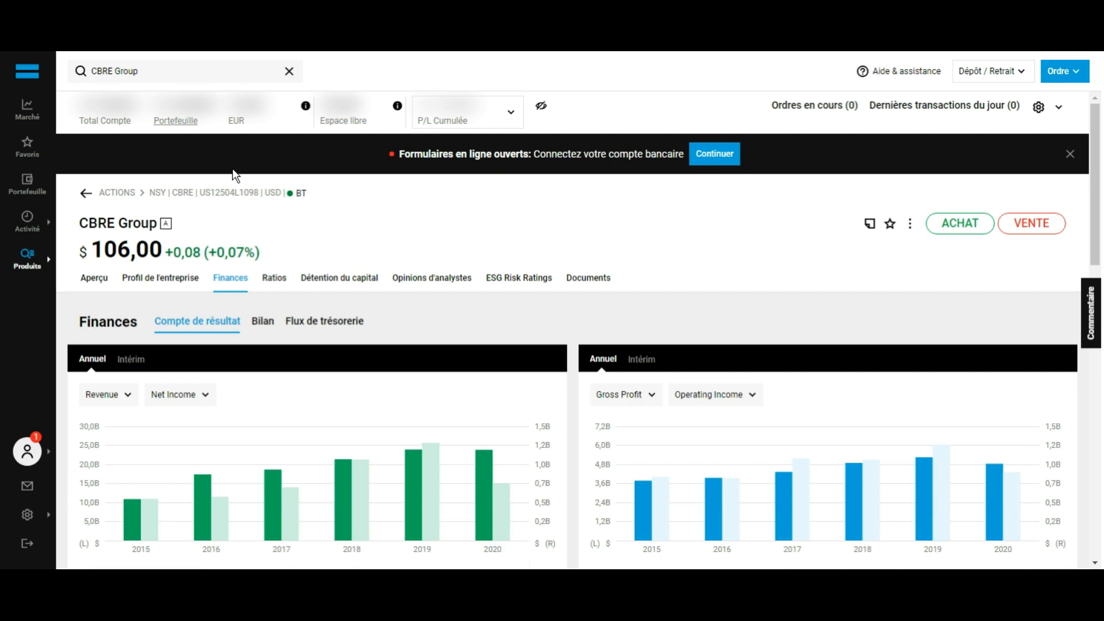
pyautogui.click(103, 289)
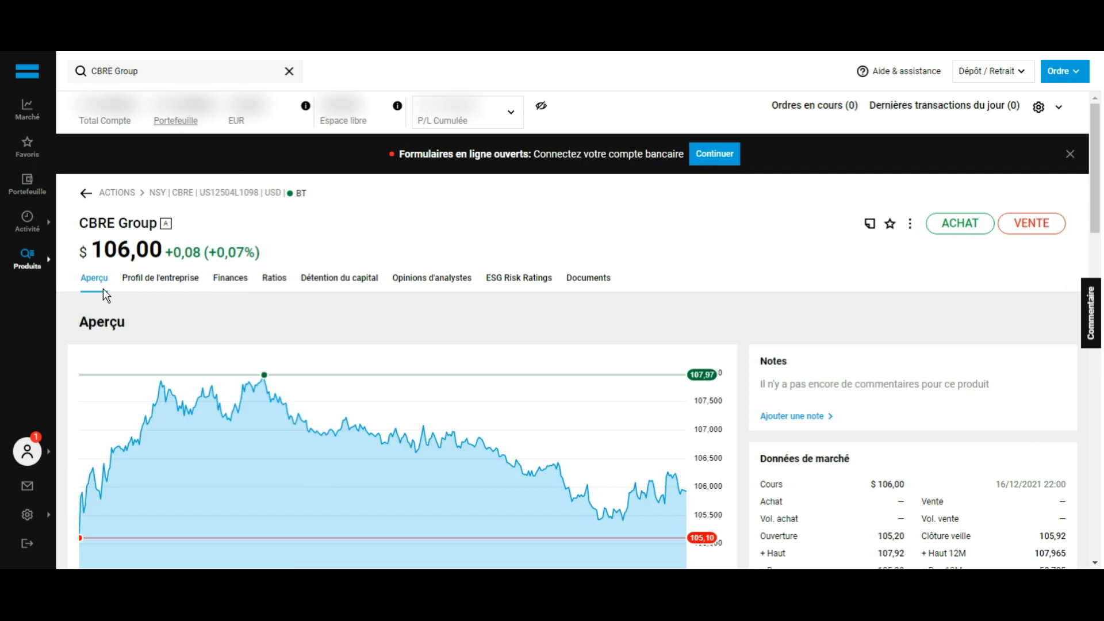
# - Draft an Au marché buy order for 1 CBRE Group share and close the order form without submitting it
pyautogui.click(972, 227)
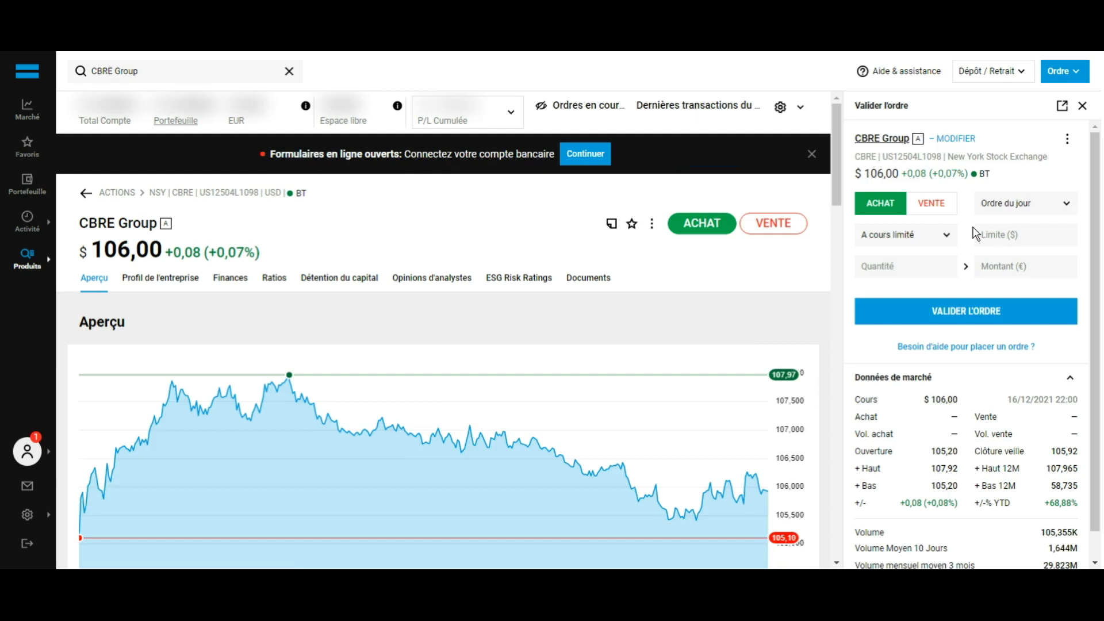
pyautogui.click(913, 244)
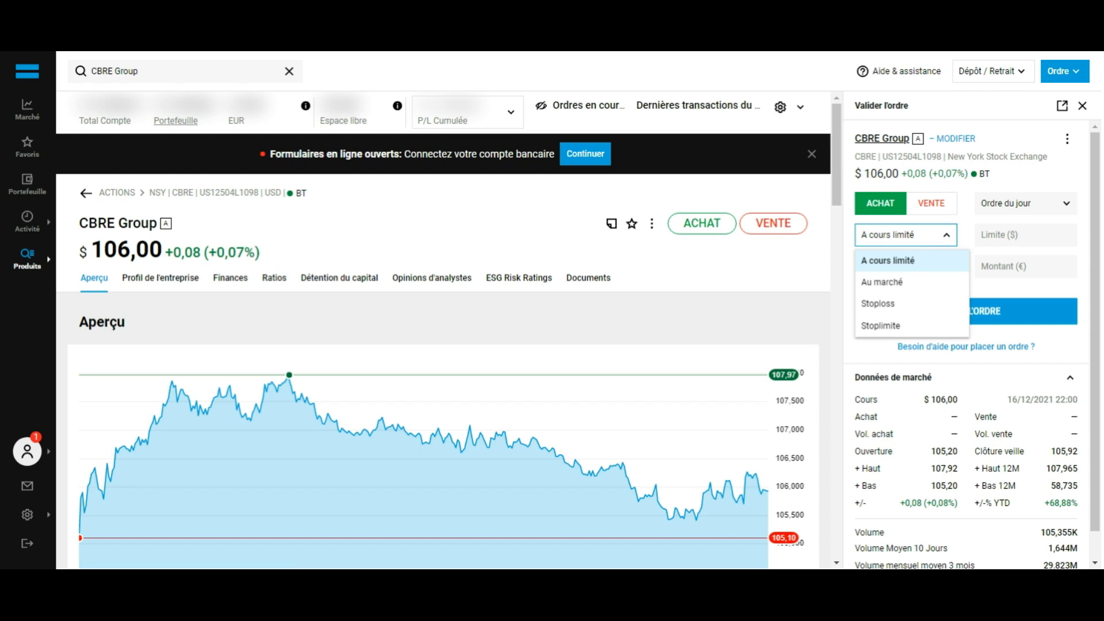
pyautogui.click(923, 291)
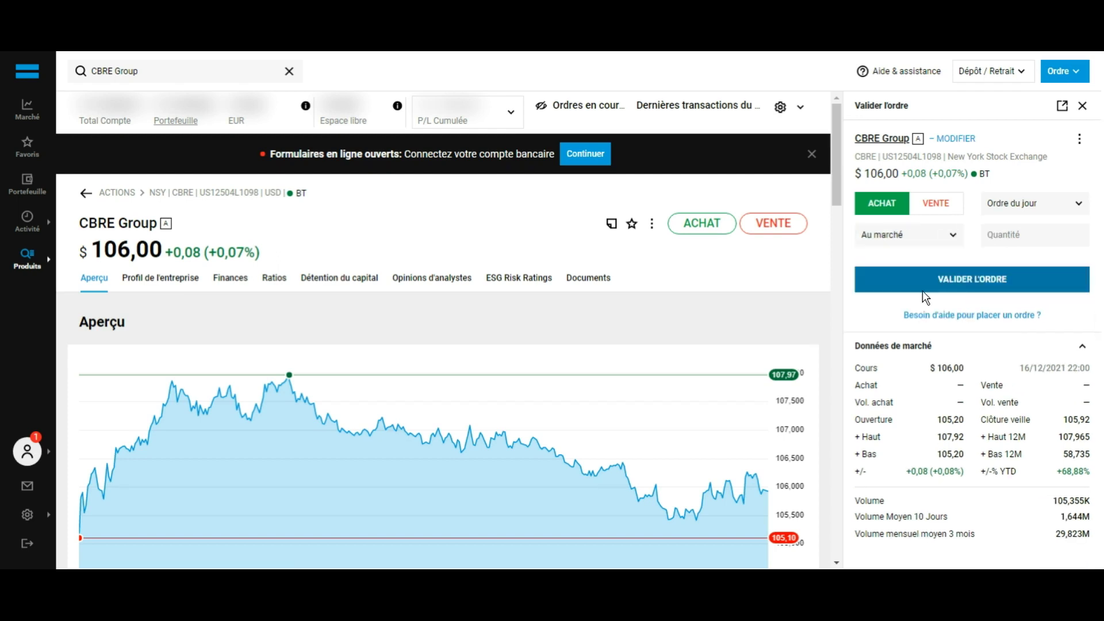
pyautogui.click(1028, 243)
pyautogui.write('1')
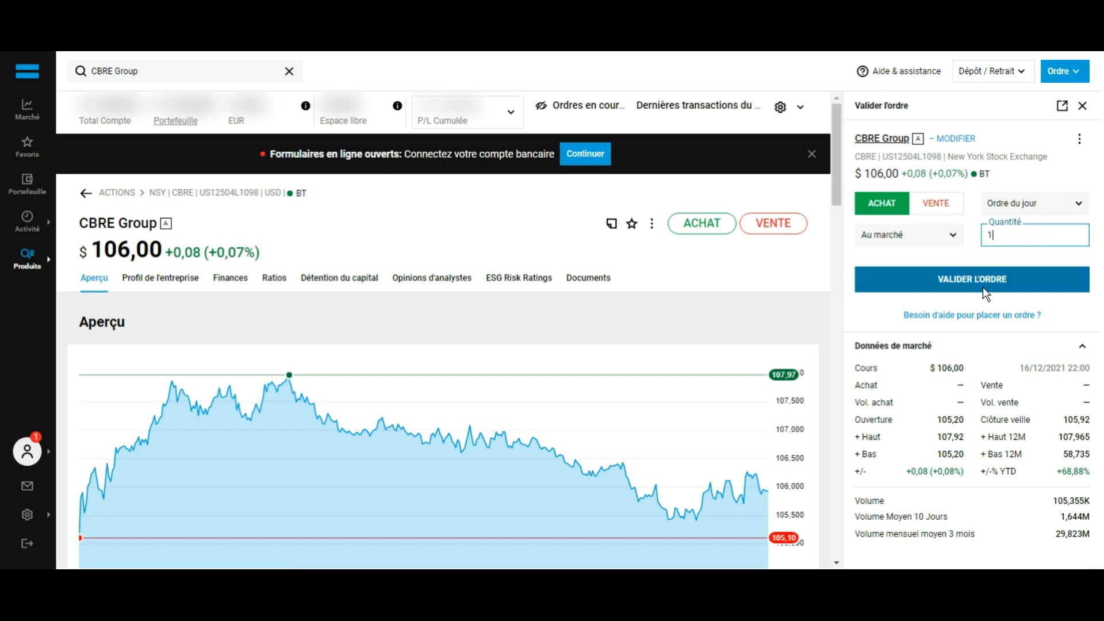
pyautogui.click(1082, 106)
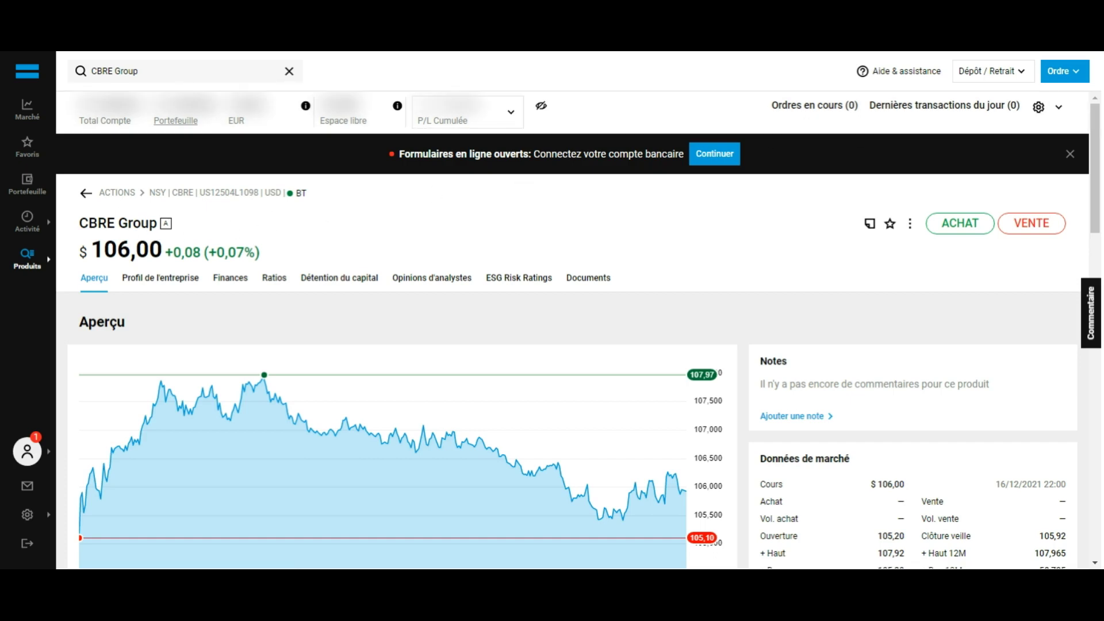
# - Review the portfolio's open positions and its upcoming dividends
pyautogui.click(29, 187)
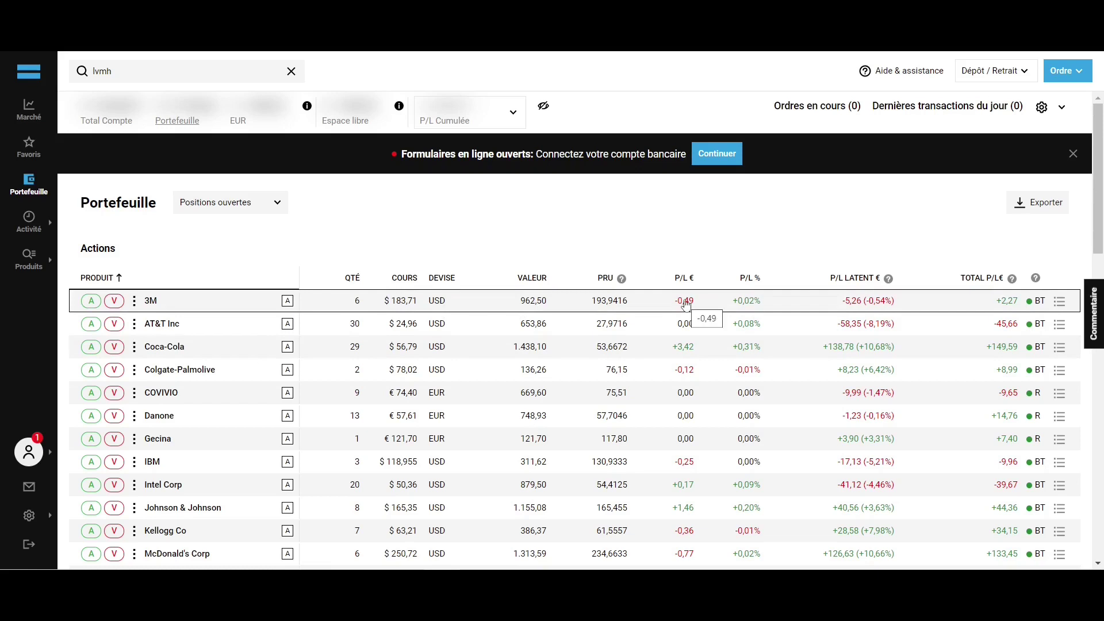
pyautogui.scroll(-10, 749, 288)
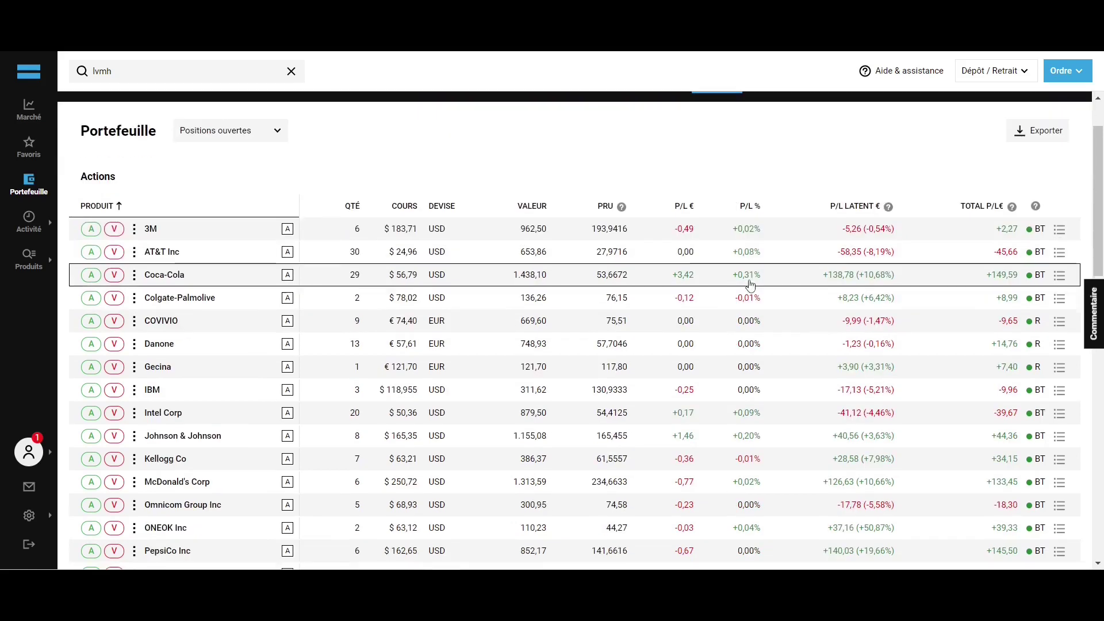
pyautogui.scroll(-8, 749, 284)
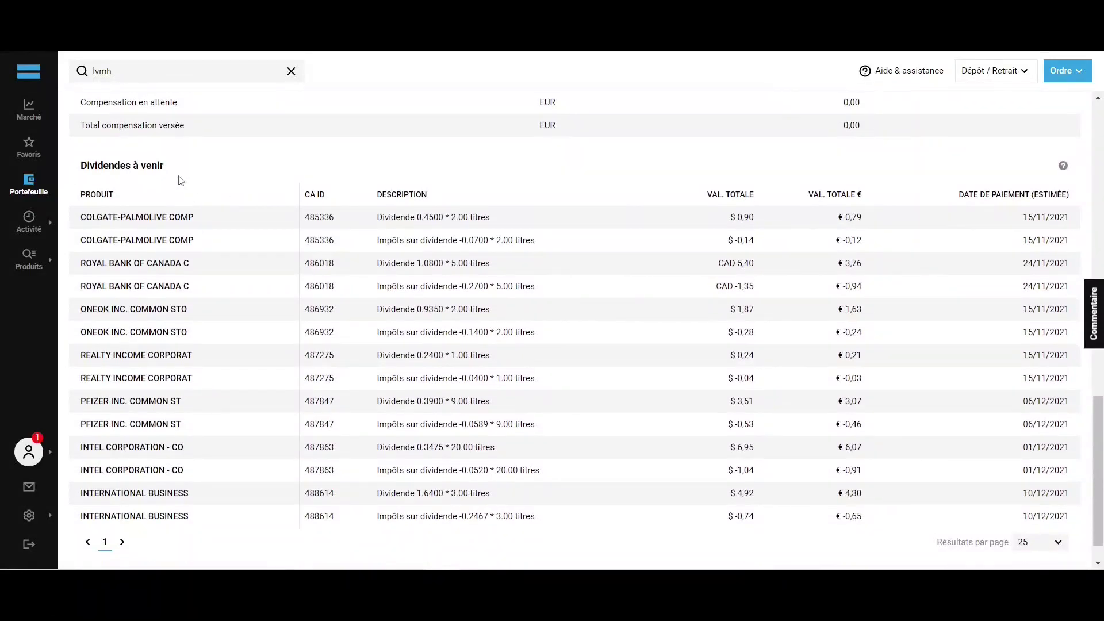
pyautogui.press('Home')
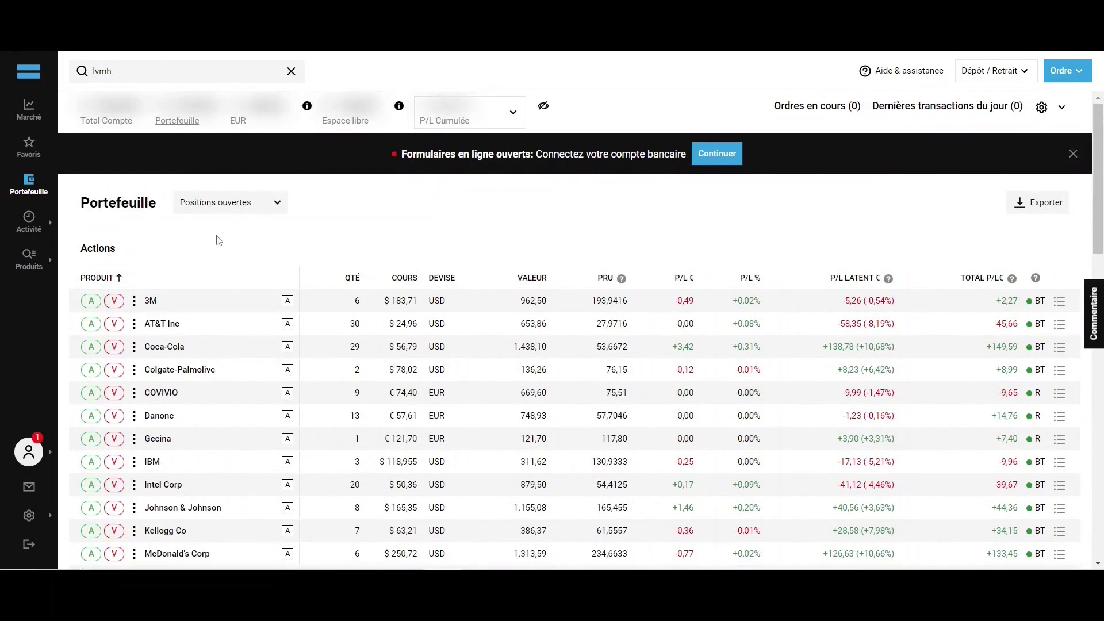
# - Fill in a sell order for the 3M position with order type Au marché and a quantity of 1
pyautogui.click(115, 301)
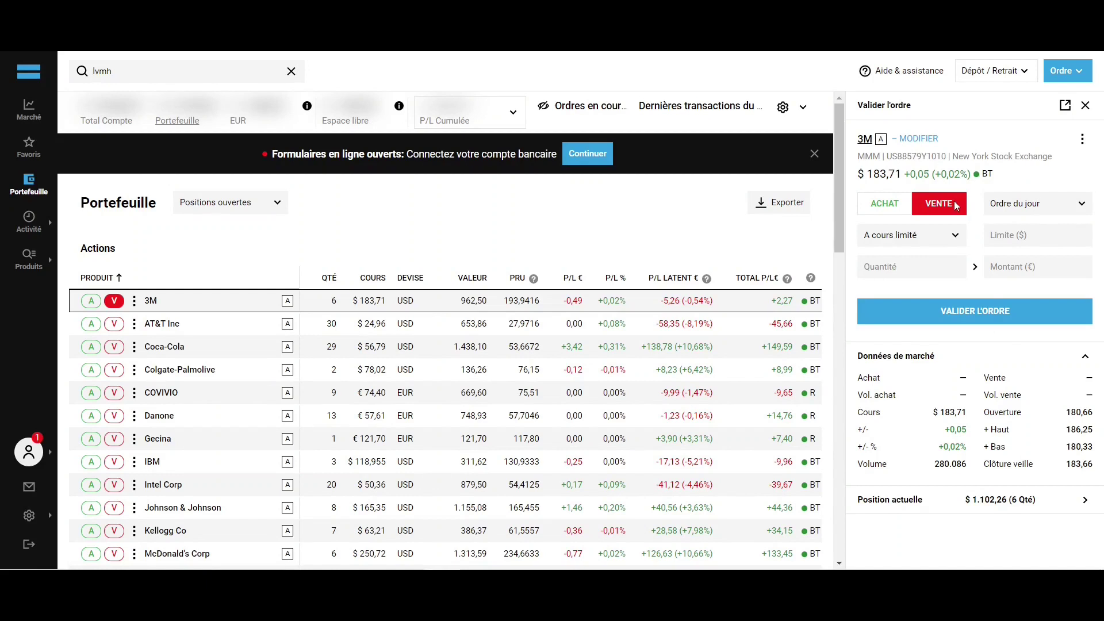
pyautogui.click(940, 241)
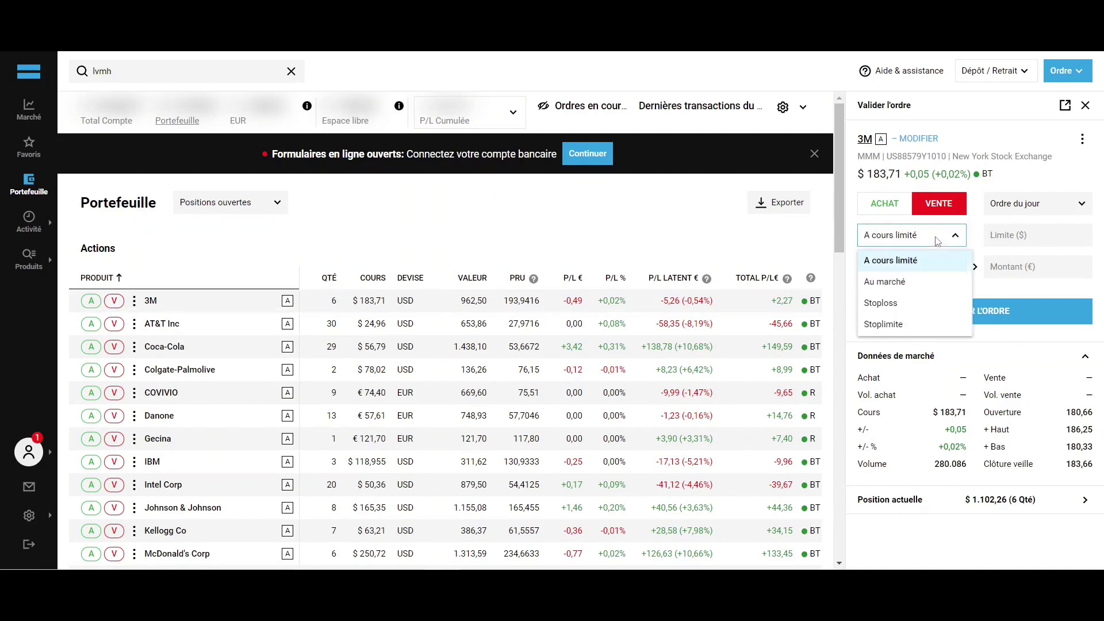
pyautogui.click(918, 284)
pyautogui.click(919, 285)
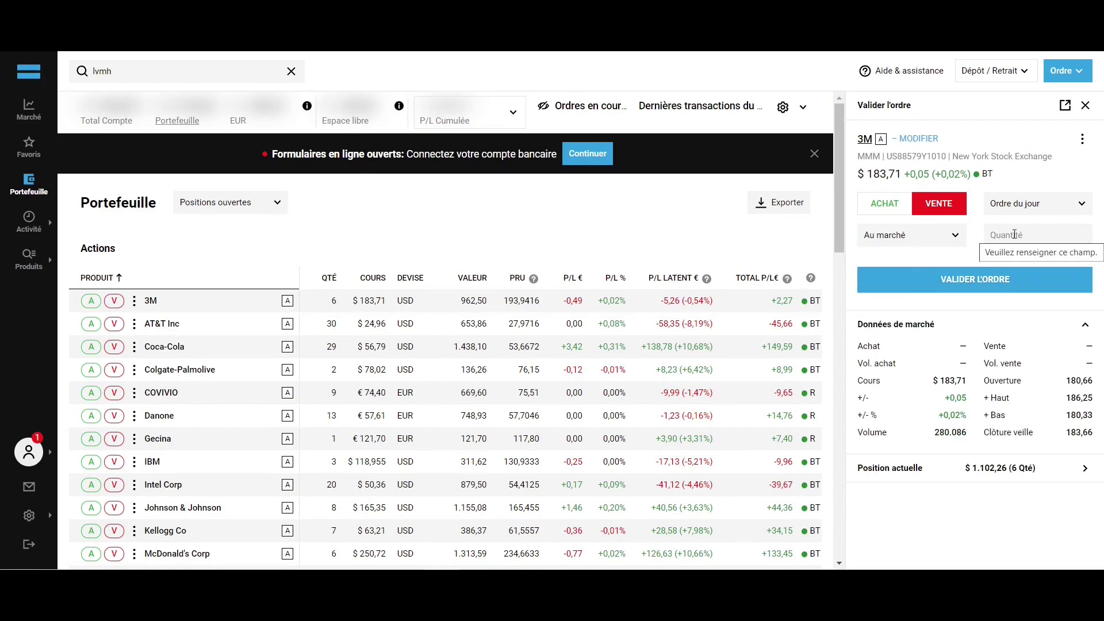
pyautogui.click(1015, 235)
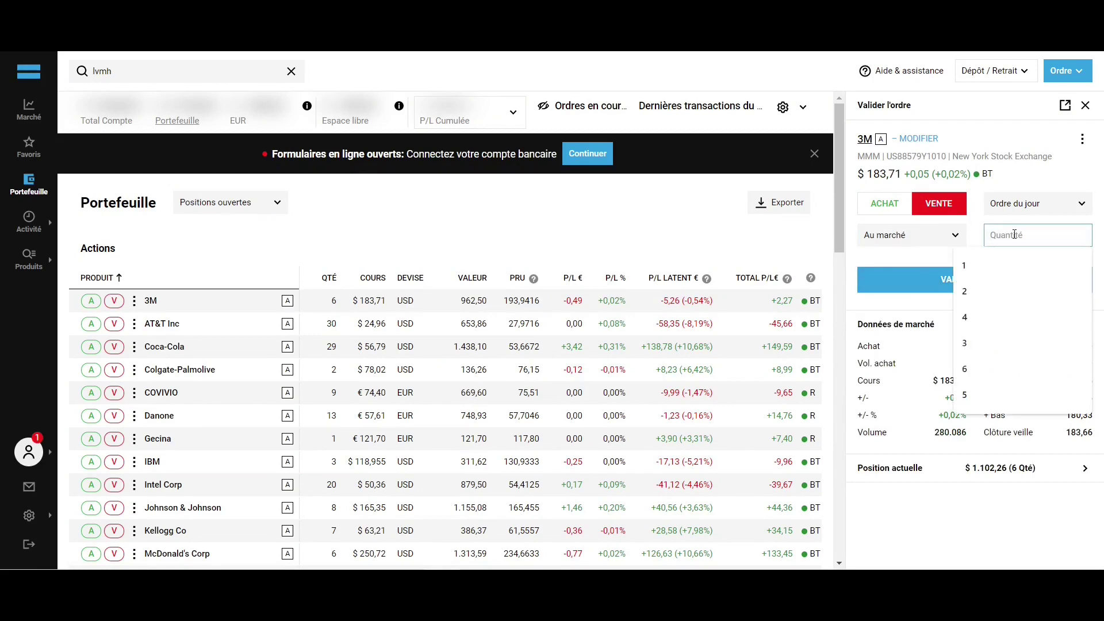
pyautogui.write('1')
pyautogui.click(976, 231)
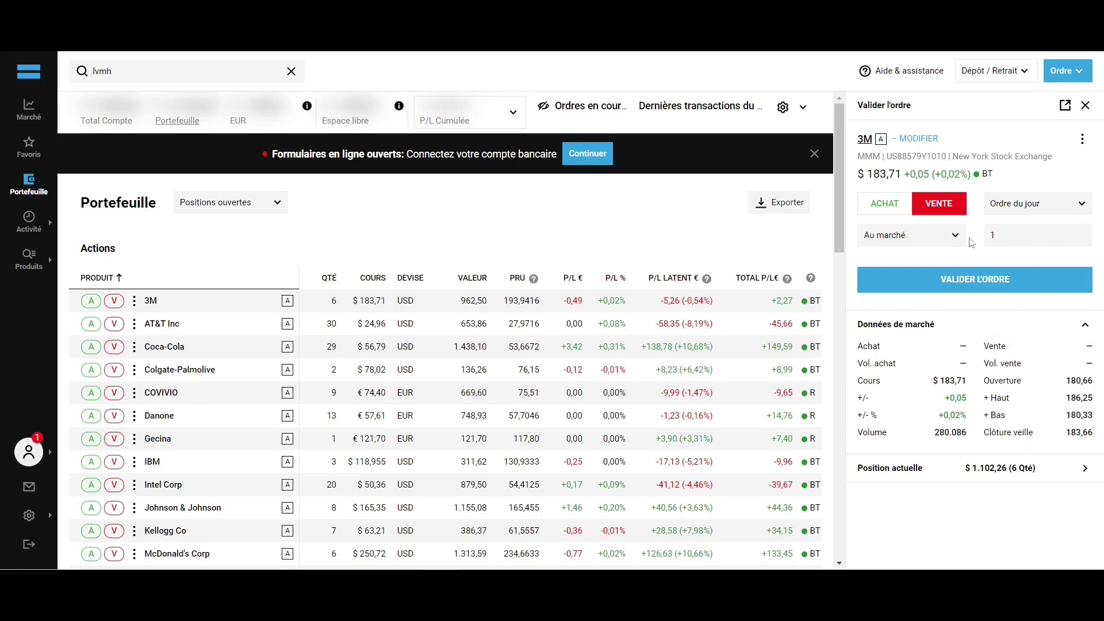